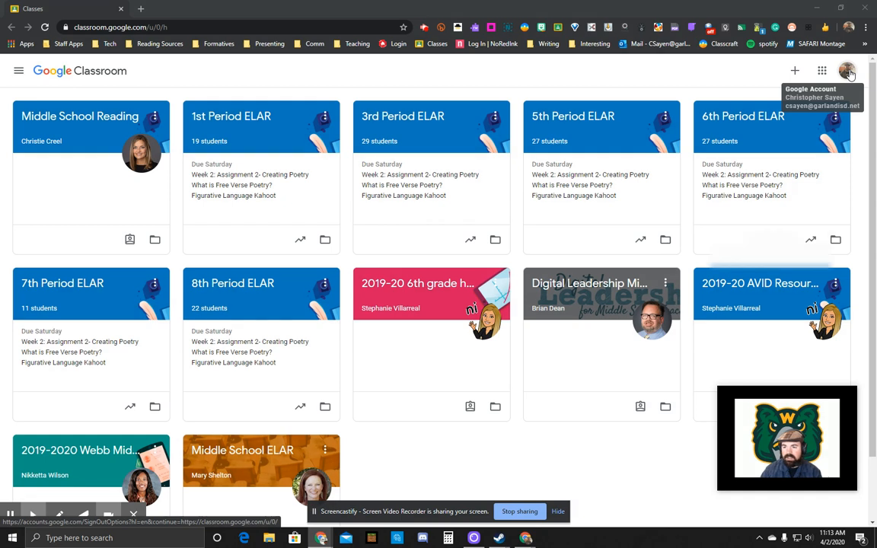
Add another Google account by replacing the prefilled email with the student's email address and signing in with the account password
left_click(848, 72)
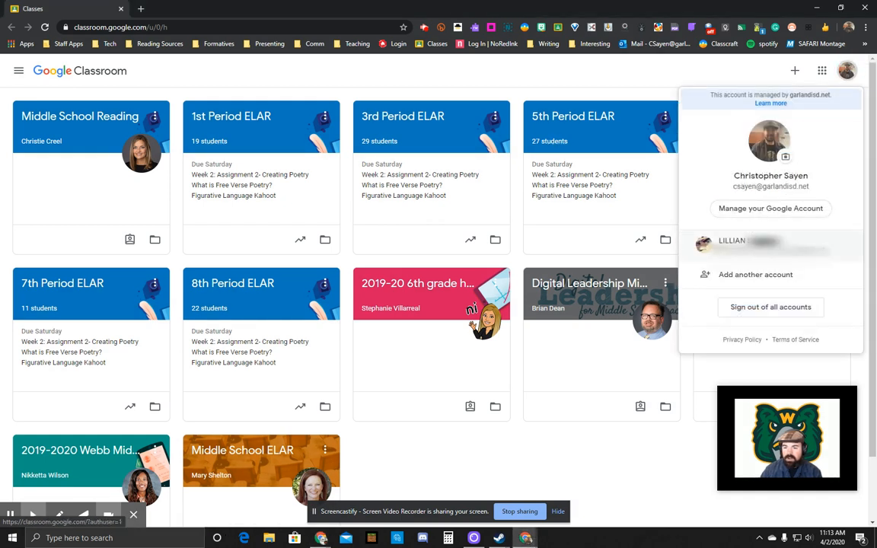
left_click(744, 277)
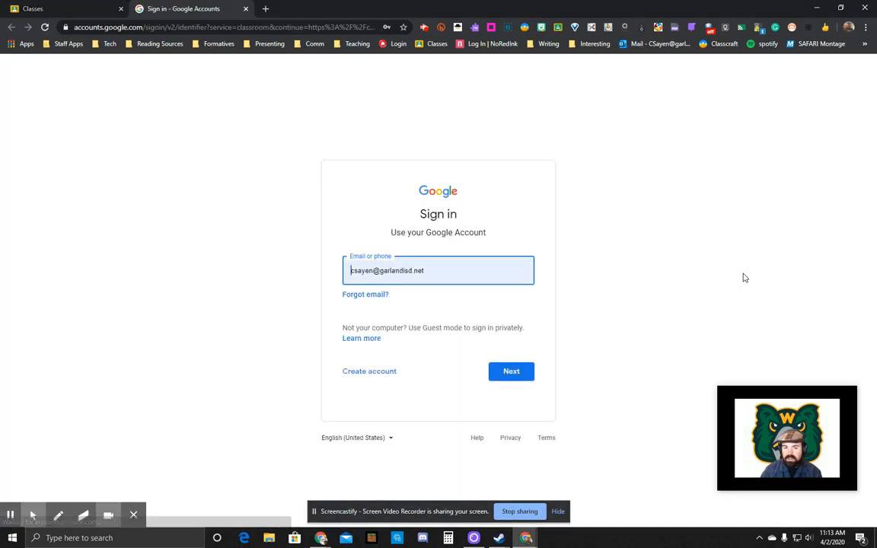
left_click(470, 268)
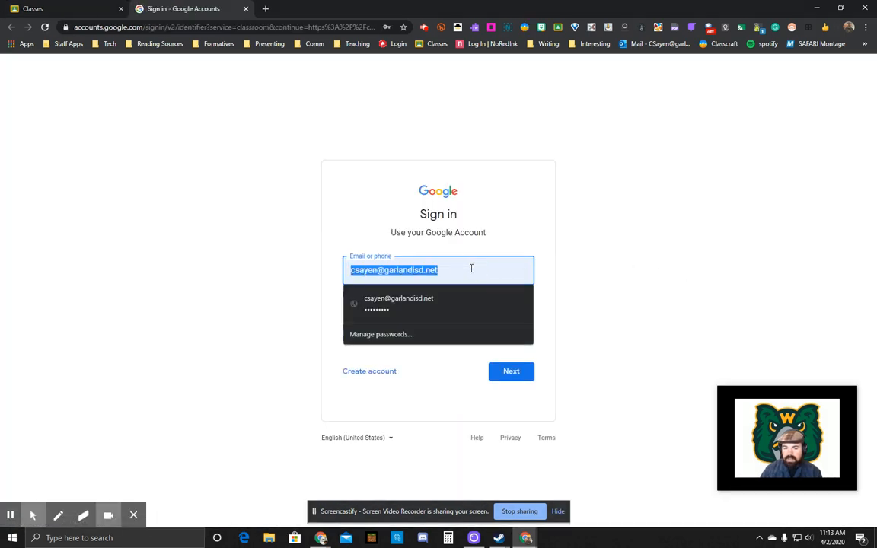
key("BackSpace")
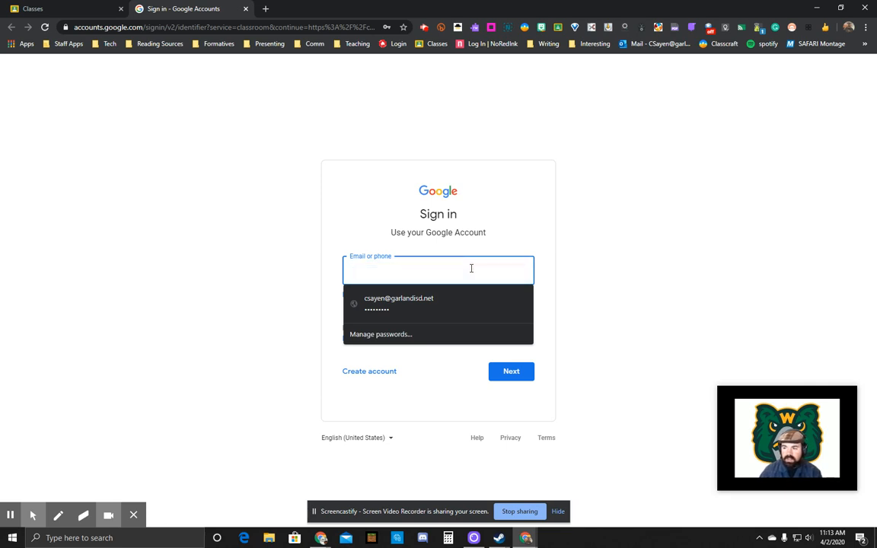
left_click(587, 280)
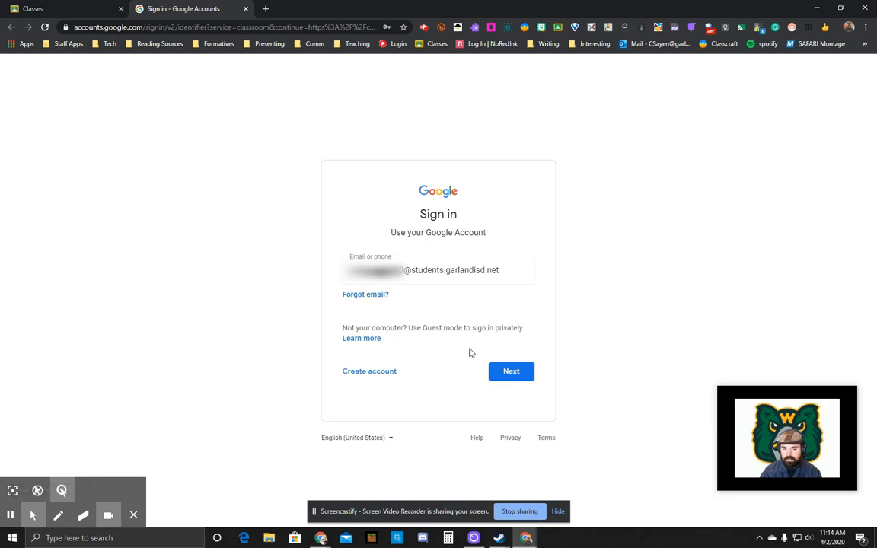
left_click(518, 372)
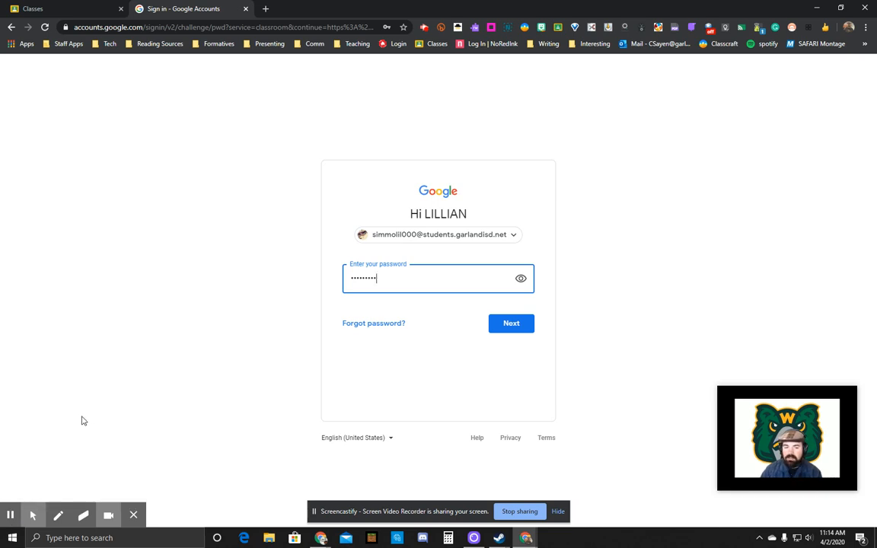
key("Return")
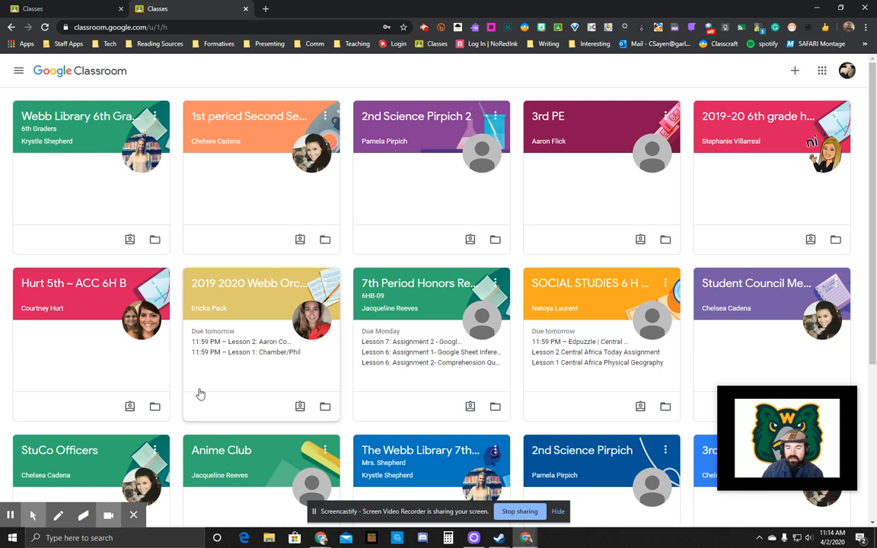
Check the class cards for due assignments and open the 1st period Second Semester class
scroll(205, 198, "down", 1)
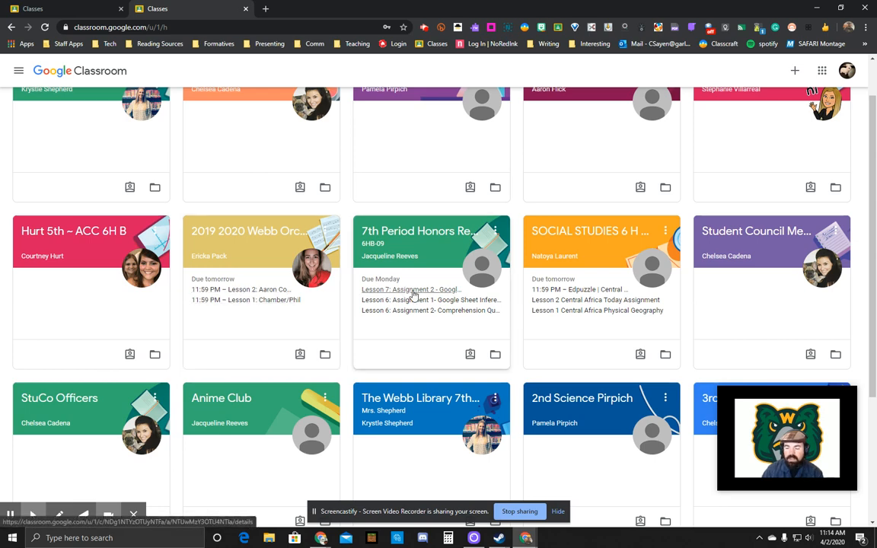
scroll(414, 295, "up", 1)
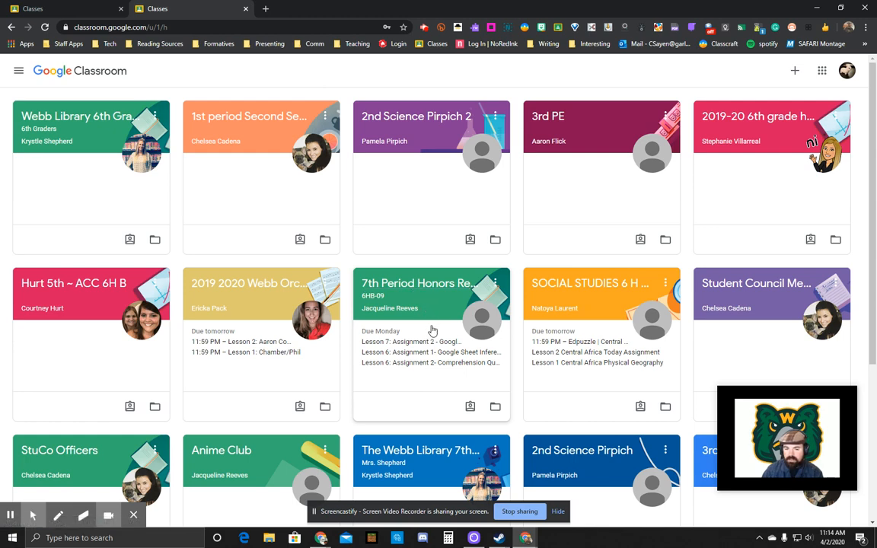
scroll(431, 323, "down", 1)
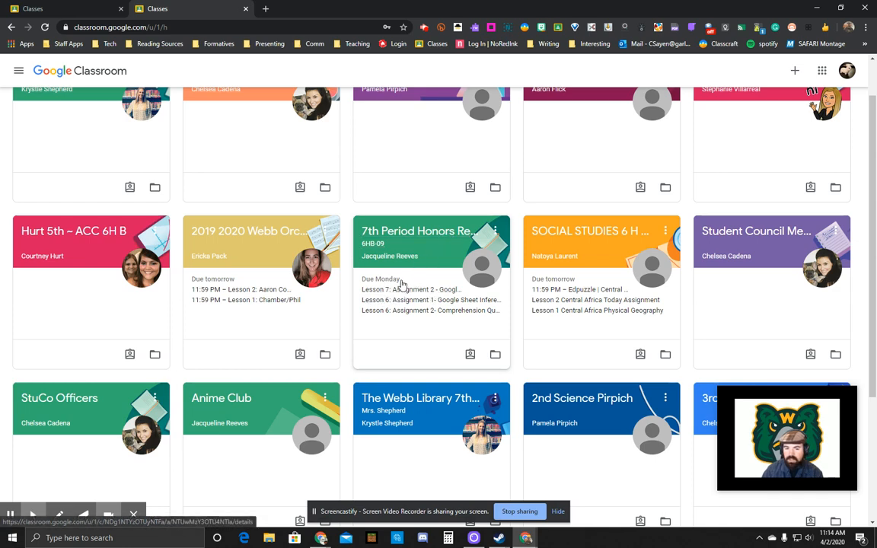
scroll(401, 284, "up", 1)
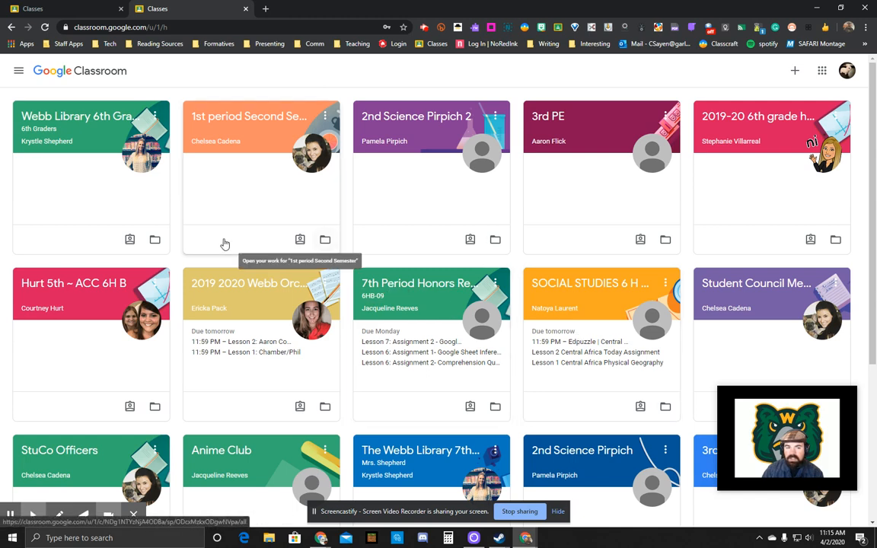
left_click(260, 118)
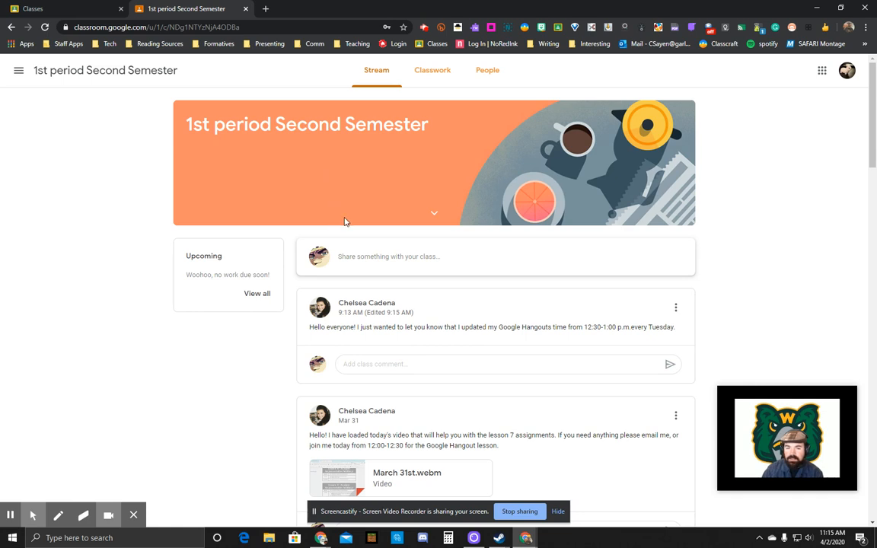
Look through the announcements, materials and assignment posts in the 1st period class stream
scroll(366, 229, "down", 1)
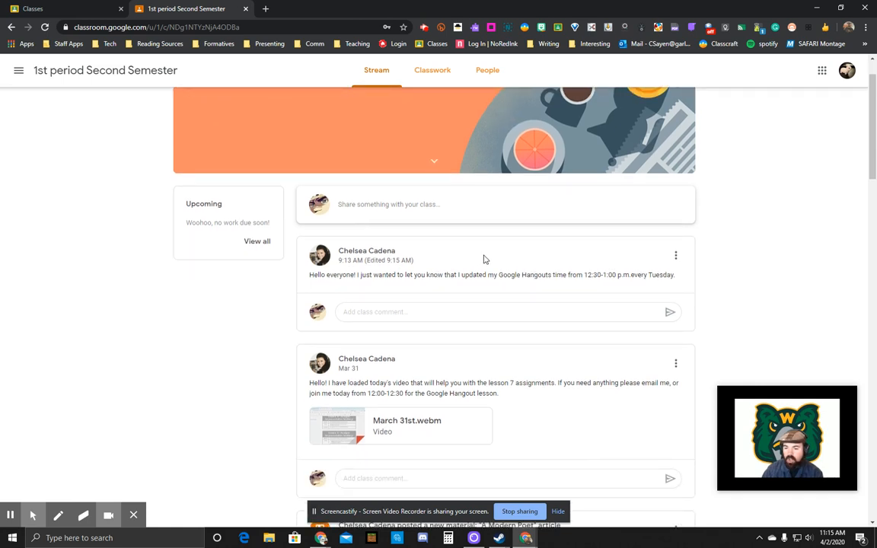
scroll(484, 259, "down", 2)
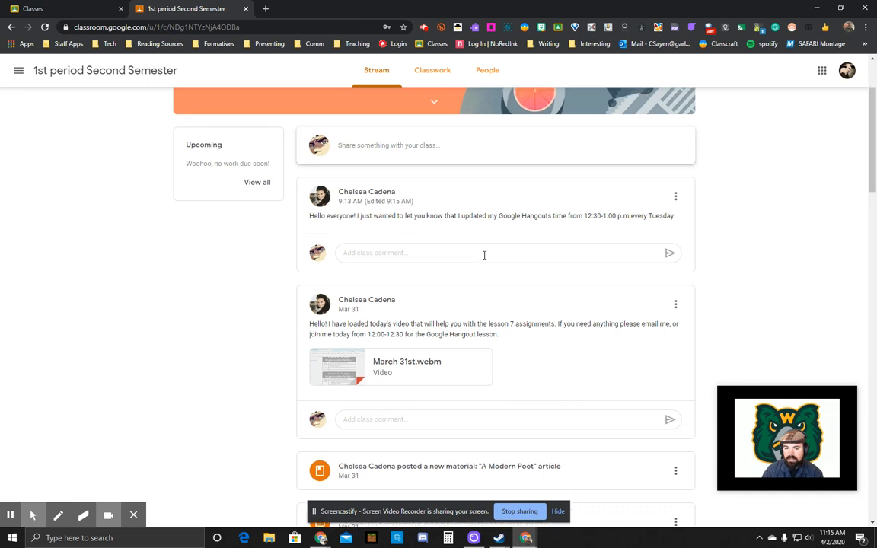
scroll(483, 260, "down", 4)
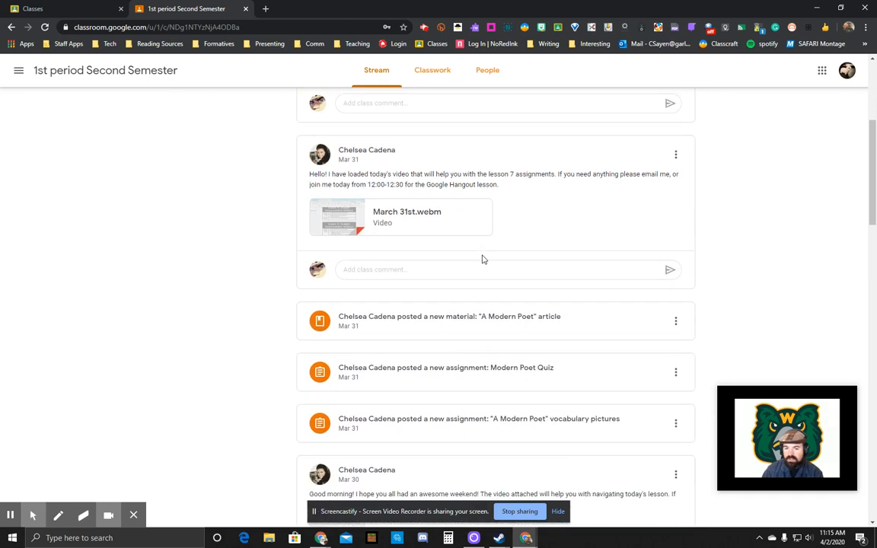
scroll(482, 260, "down", 1)
scroll(484, 257, "up", 1)
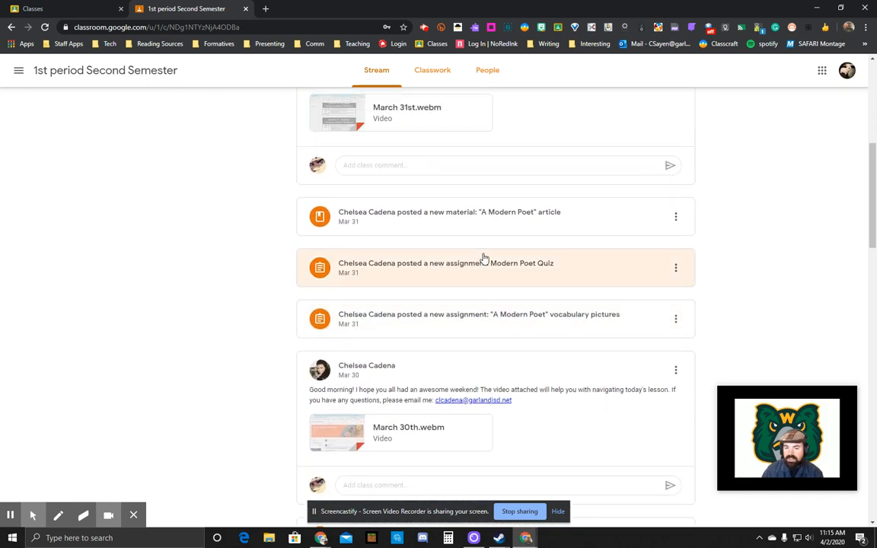
scroll(486, 263, "down", 4)
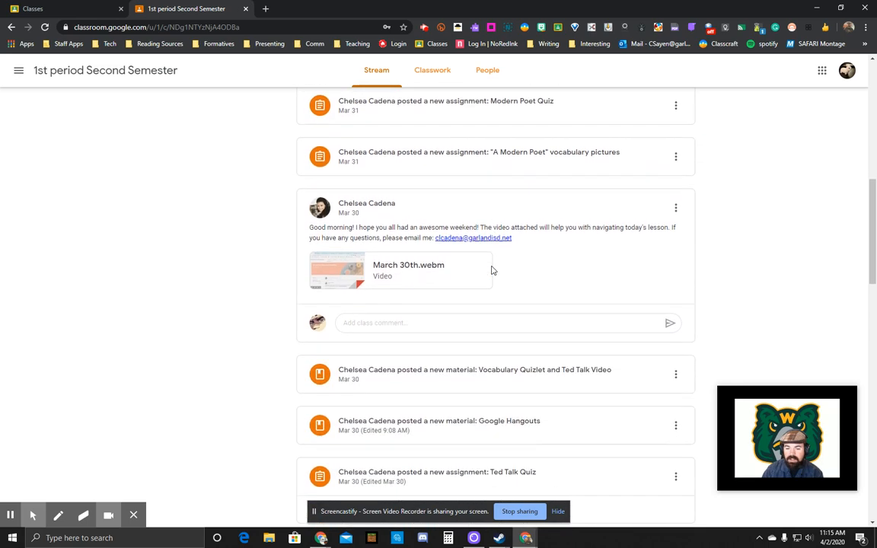
scroll(491, 272, "down", 2)
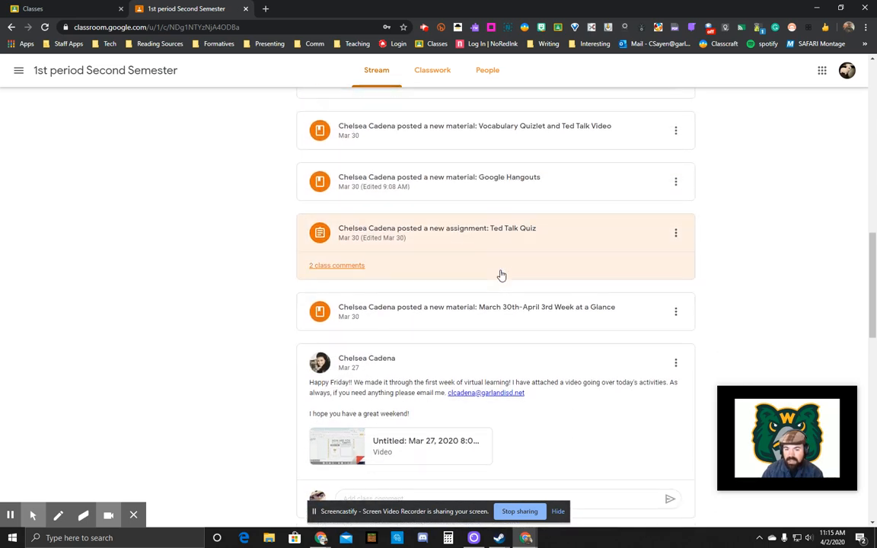
scroll(490, 275, "up", 6)
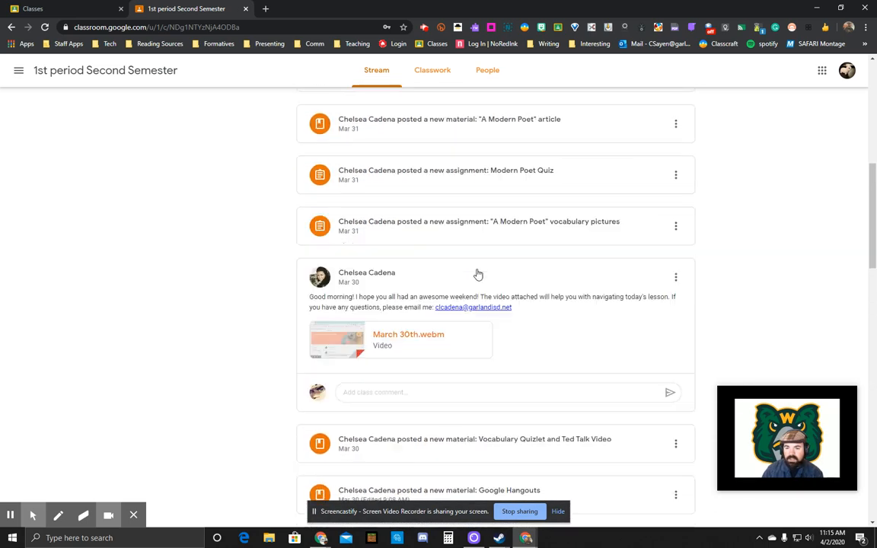
Open the full details of the "A Modern Poet" vocabulary pictures assignment from the Week 2 Distance Learning Classwork
left_click(434, 74)
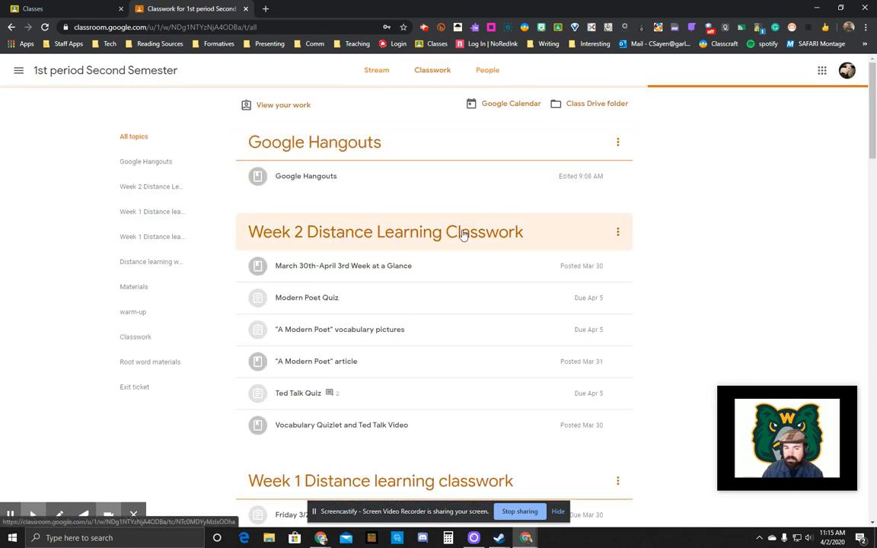
scroll(457, 232, "down", 1)
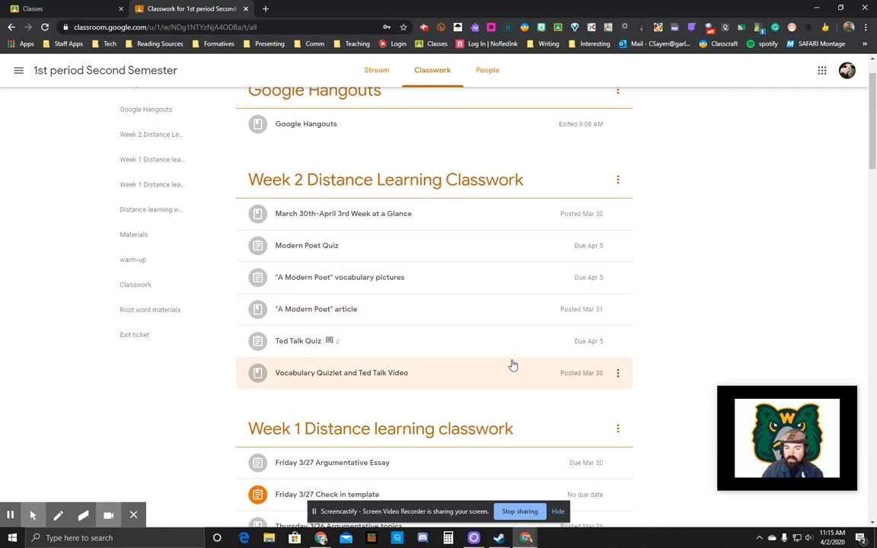
scroll(504, 331, "up", 2)
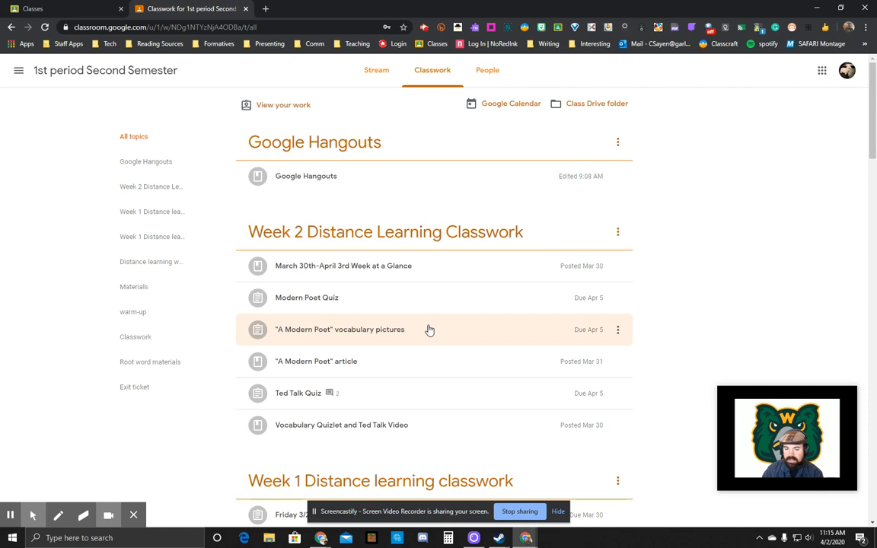
left_click(386, 333)
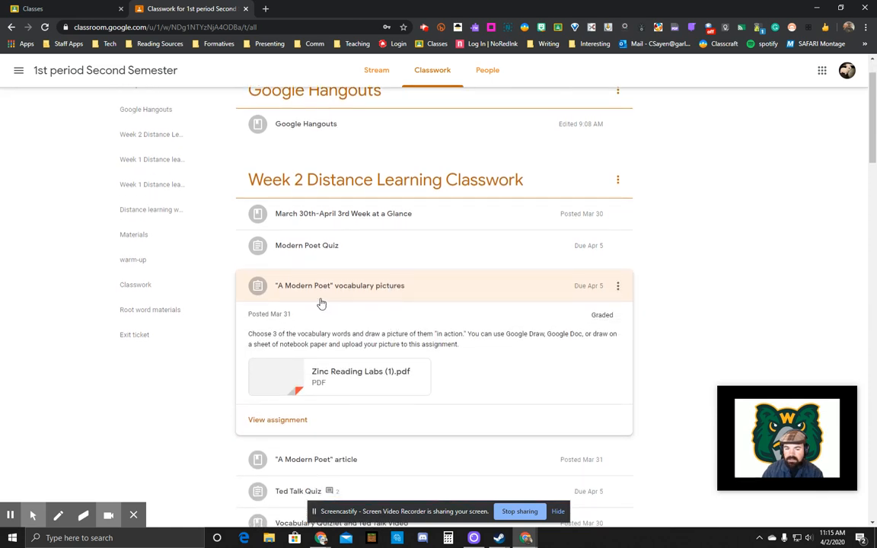
left_click(283, 421)
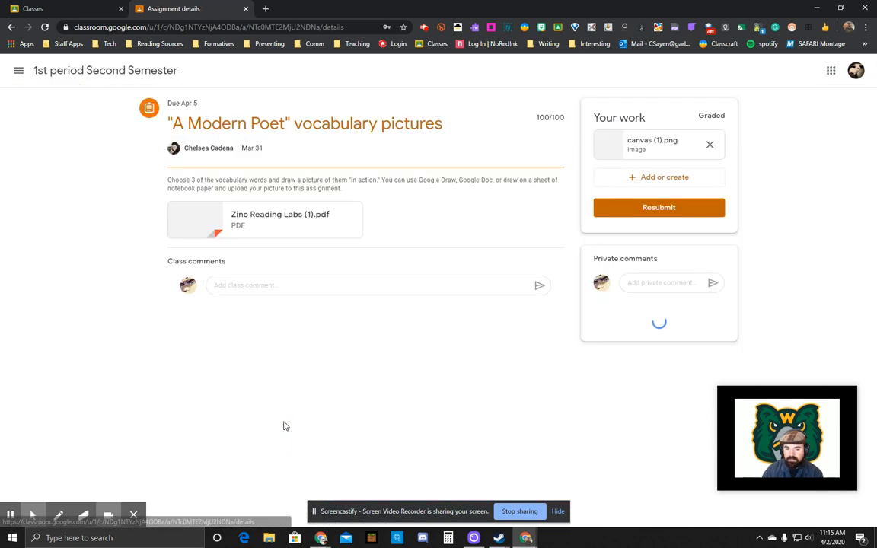
Locate the class comment and private comment fields of the vocabulary pictures assignment
left_click(241, 287)
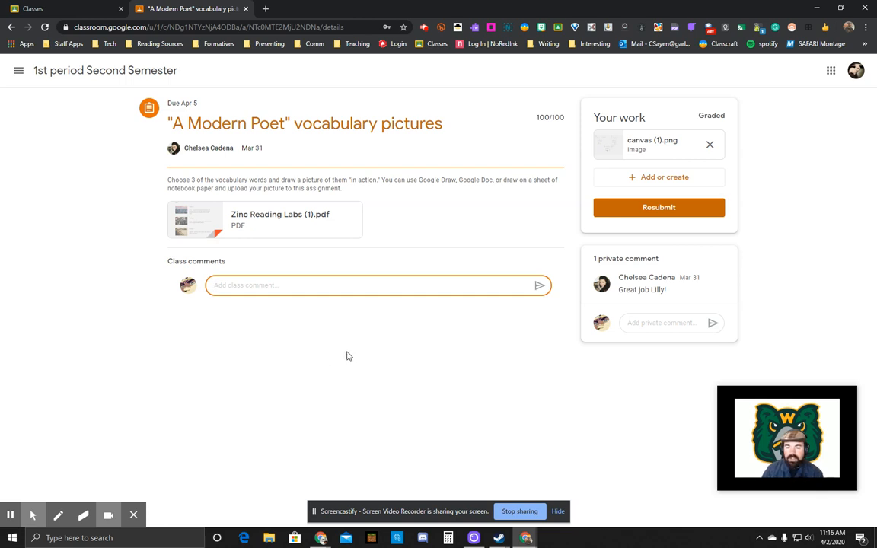
left_click(641, 321)
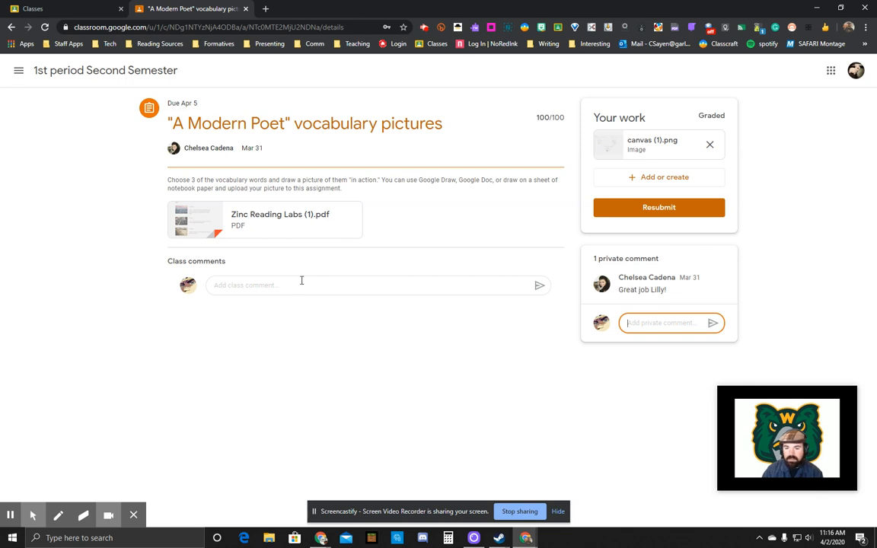
left_click(9, 520)
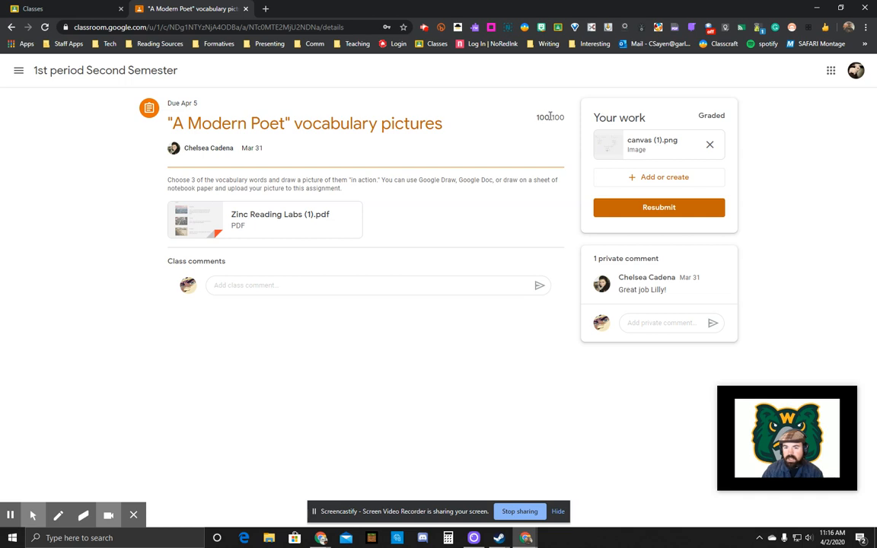
Browse the list of enrolled classes and return to the overview of all classes
left_click(18, 72)
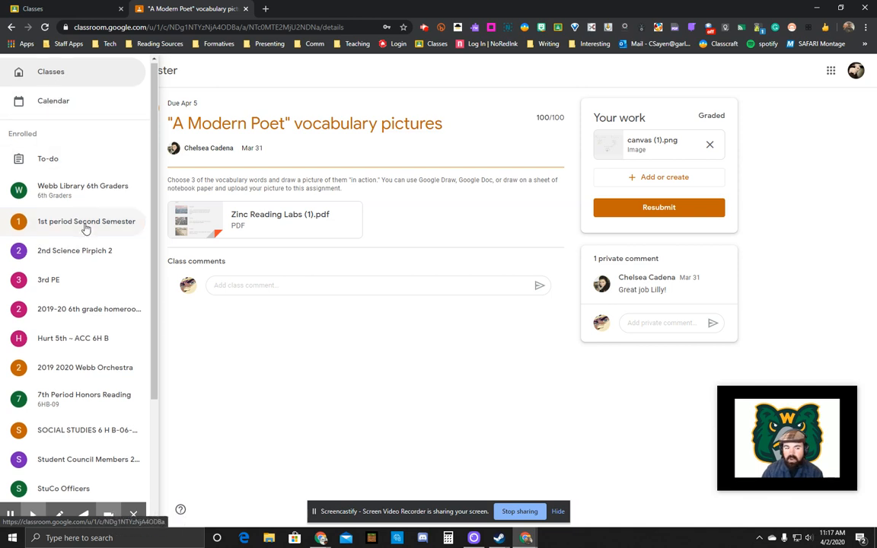
scroll(85, 229, "down", 3)
scroll(76, 251, "down", 2)
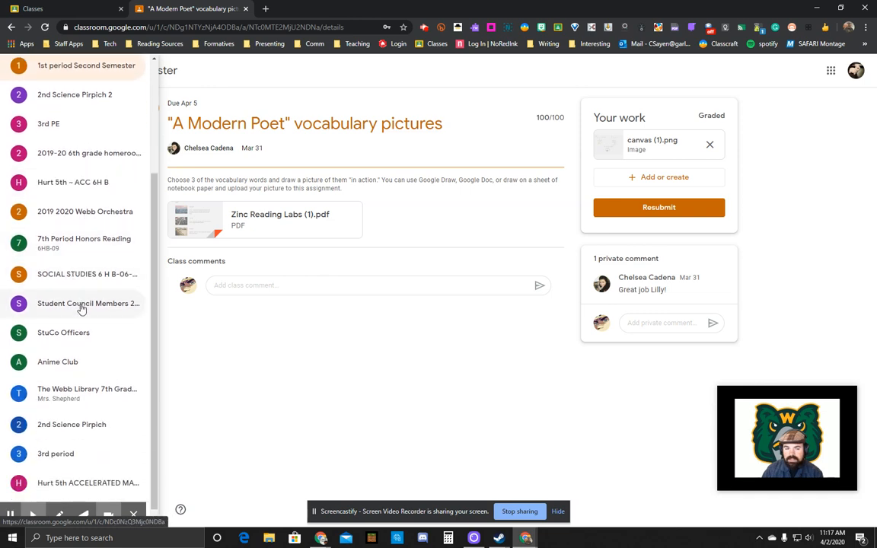
scroll(79, 332, "up", 3)
scroll(79, 332, "up", 1)
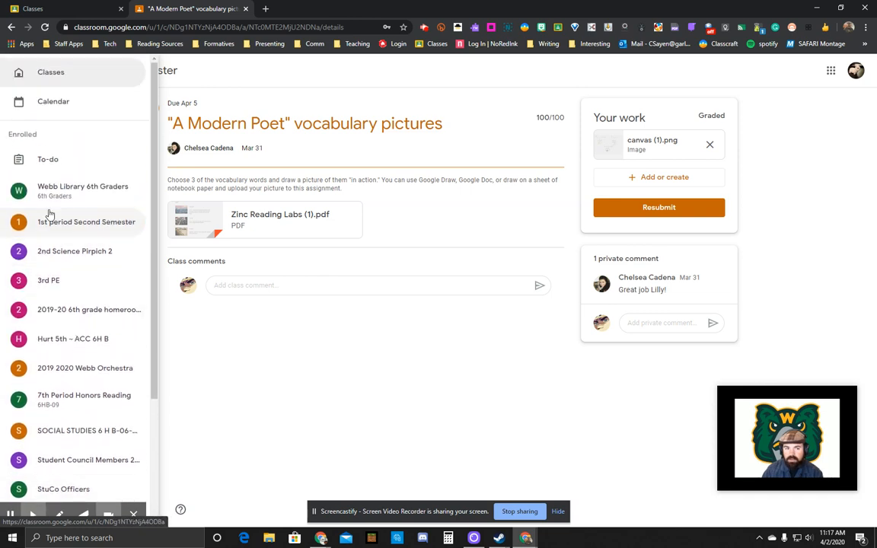
left_click(56, 76)
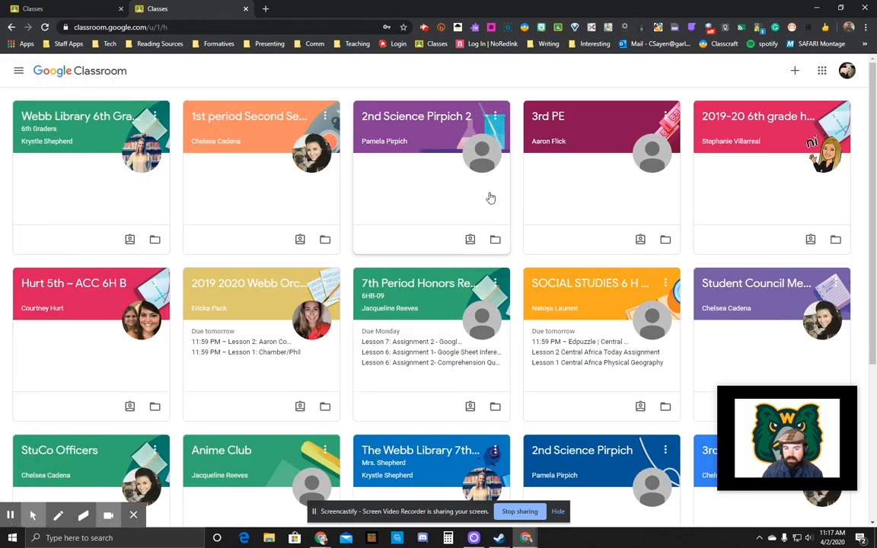
Look over all the student's class cards and the due work listed on them
scroll(491, 198, "down", 1)
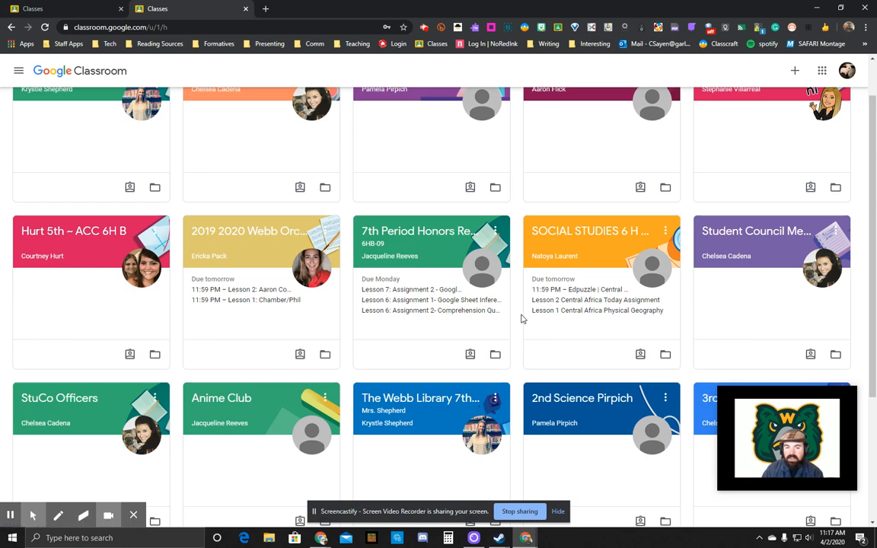
scroll(522, 319, "down", 1)
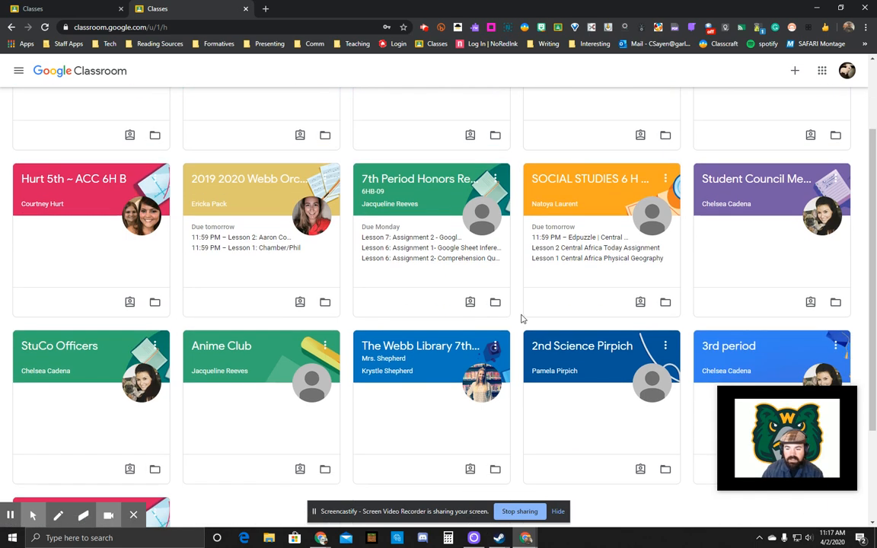
scroll(522, 319, "down", 2)
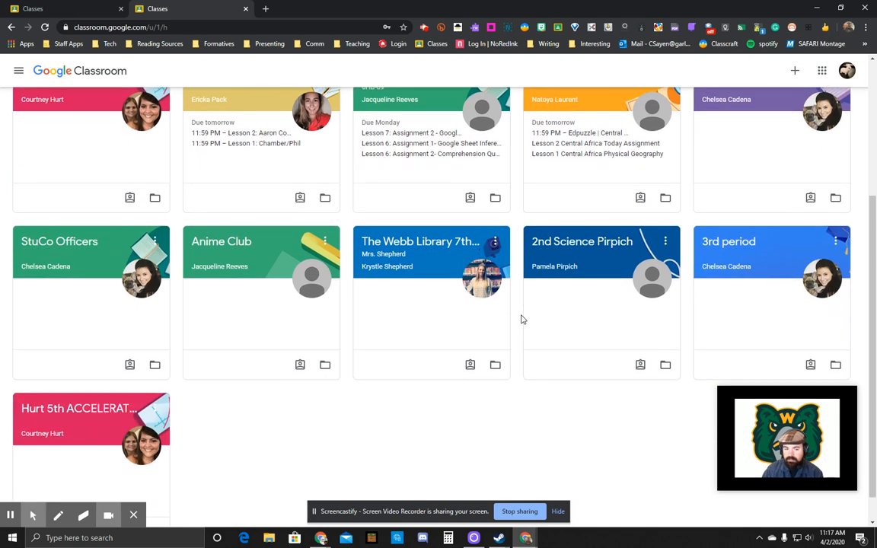
scroll(521, 319, "up", 1)
scroll(522, 319, "up", 3)
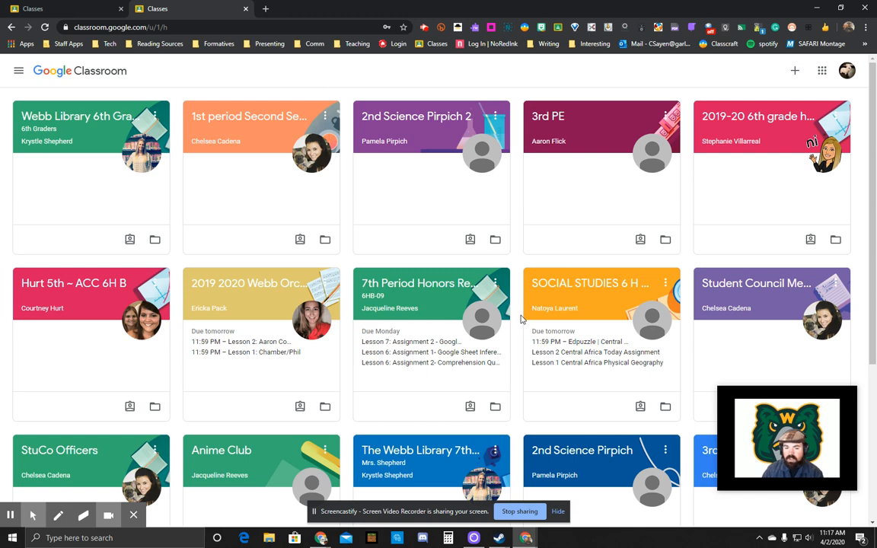
Open the 7th Period Honors Reading class and look over its upcoming work and stream posts
scroll(521, 319, "down", 1)
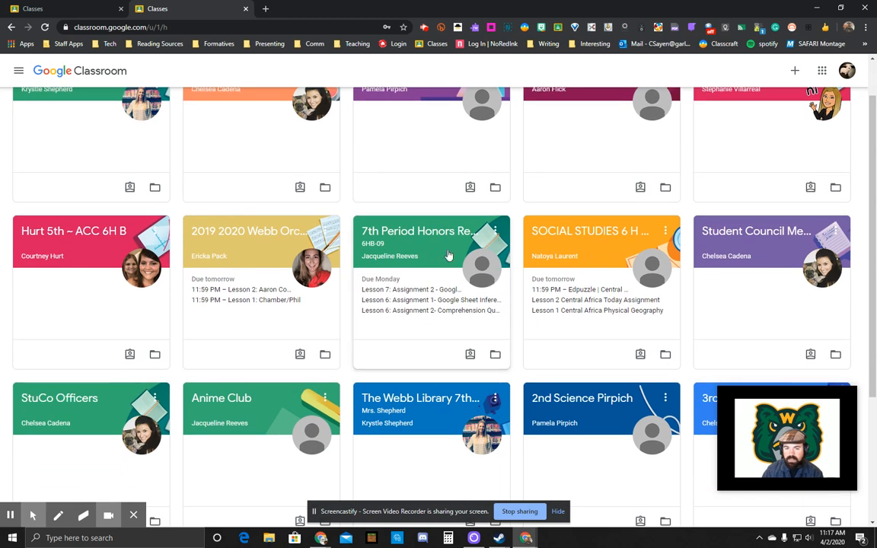
left_click(404, 241)
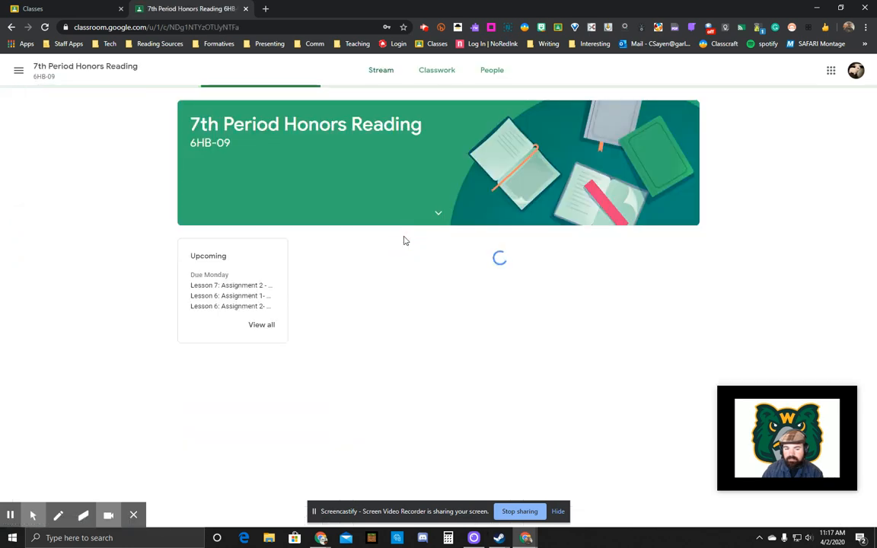
scroll(404, 239, "down", 2)
scroll(157, 360, "up", 1)
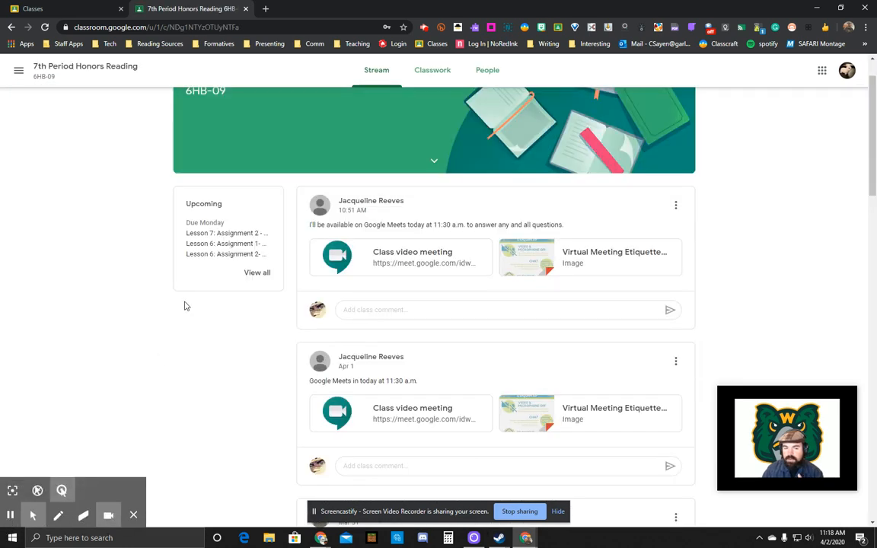
Open the upcoming "Lesson 7: Assignment 2 - Google Form Making Connections" assignment and view its attached WHO-partners-tiktok PDF
left_click(202, 235)
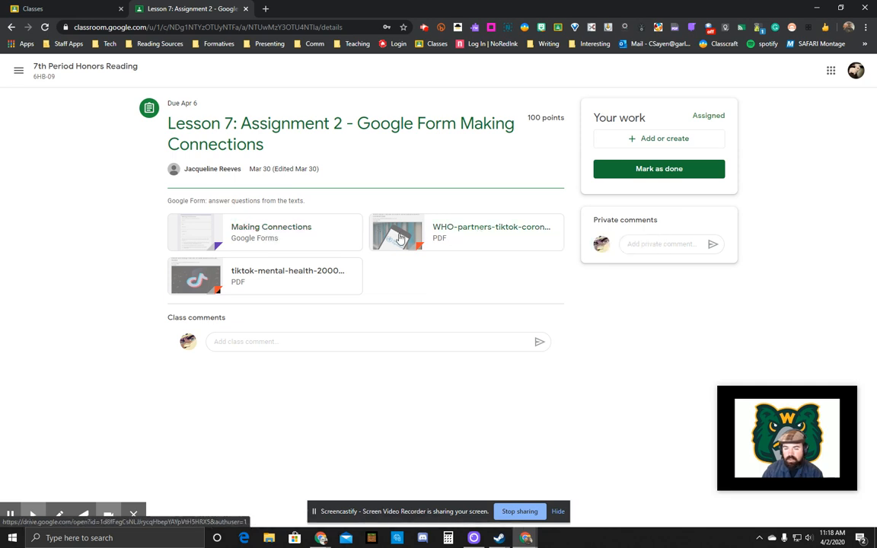
left_click(457, 229)
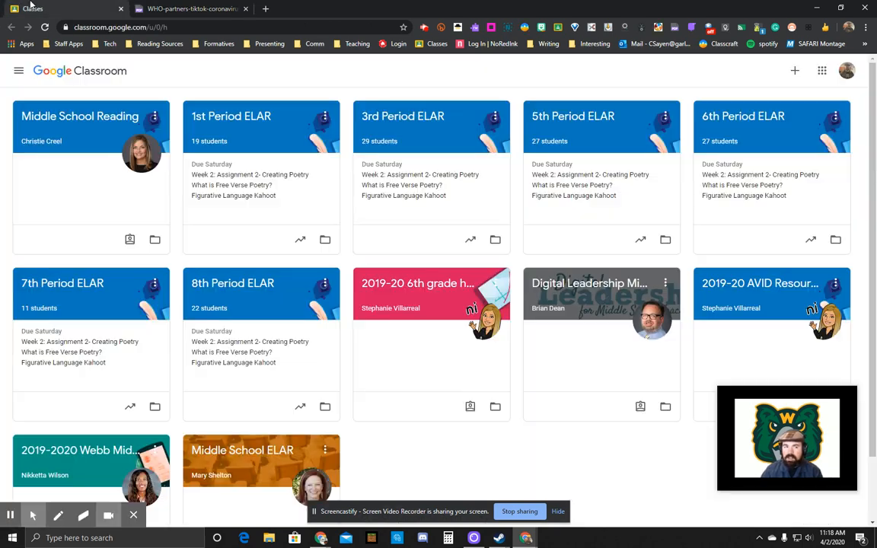
Return to the teacher account's class overview and switch Google Classroom to the student's account
left_click(34, 9)
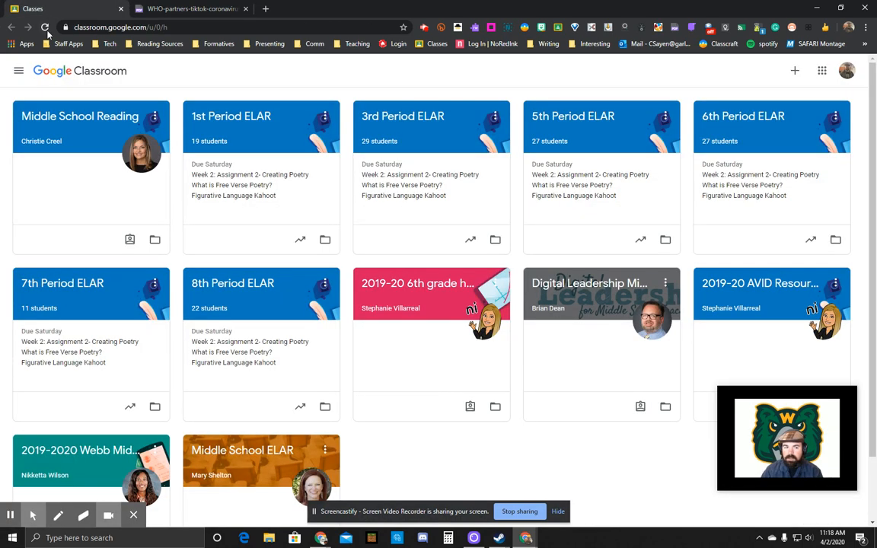
left_click(846, 70)
left_click(765, 244)
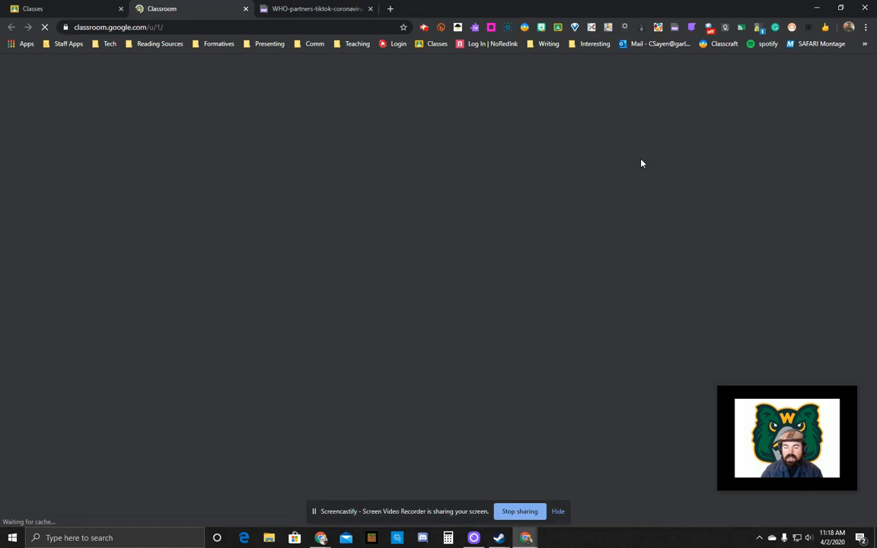